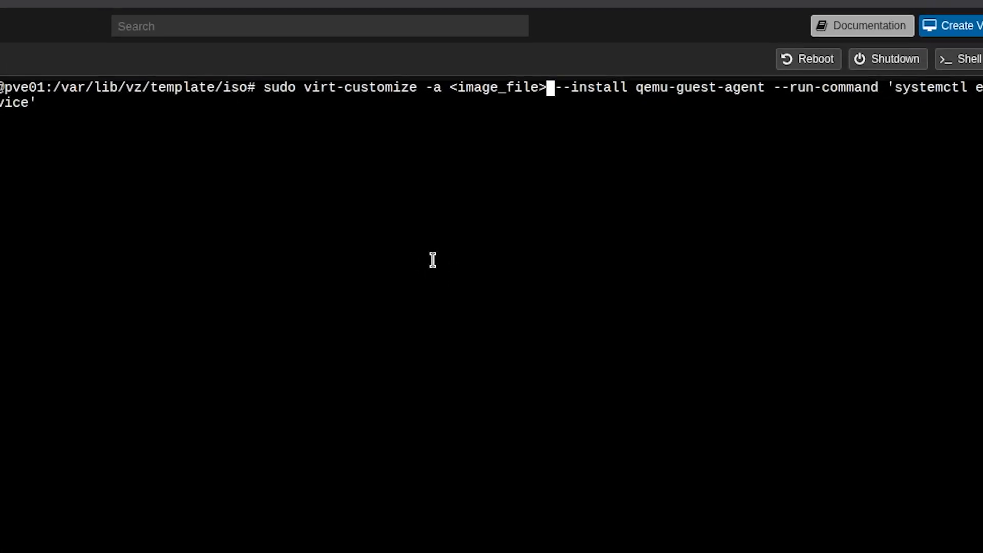
Replace the <image_file> placeholder in the virt-customize command with noble-server-cloudimg-amd64.img
key(BackSpace)
key(BackSpace)
key(BackSpace)
key(BackSpace)
key(BackSpace)
key(BackSpace)
key(BackSpace)
key(BackSpace)
key(BackSpace)
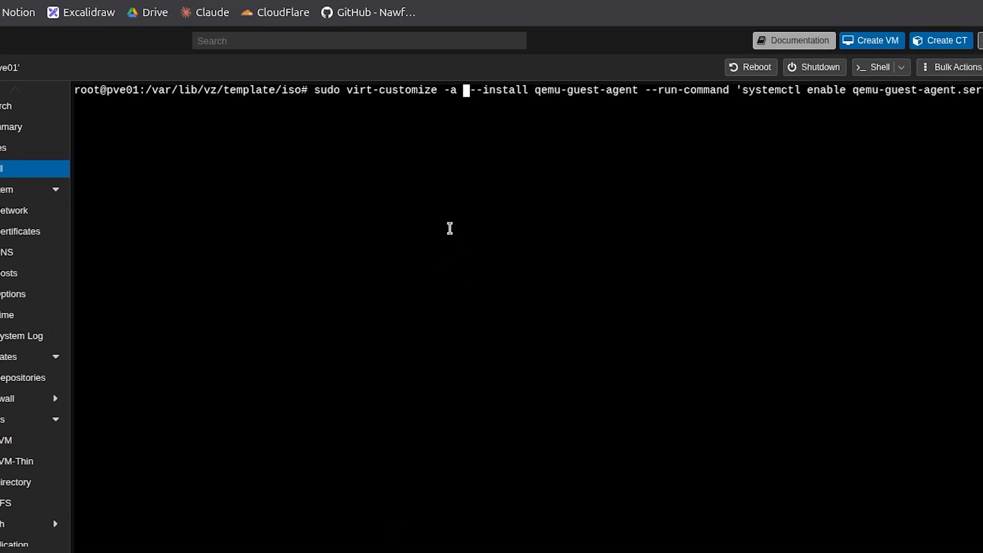
text(no)
key(Tab)
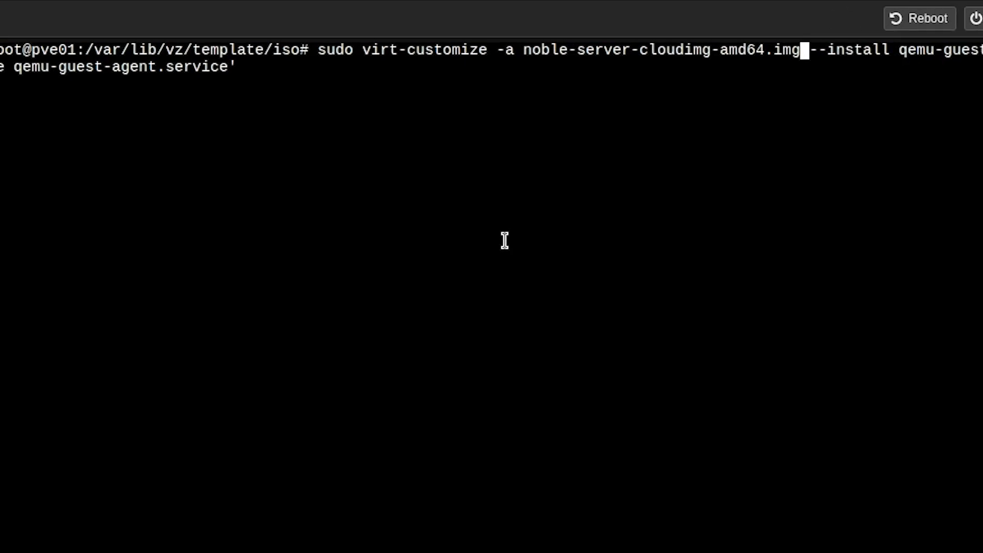
Abandon the pending virt-customize command and clear the shell screen
key(ctrl+c)
text(clear)
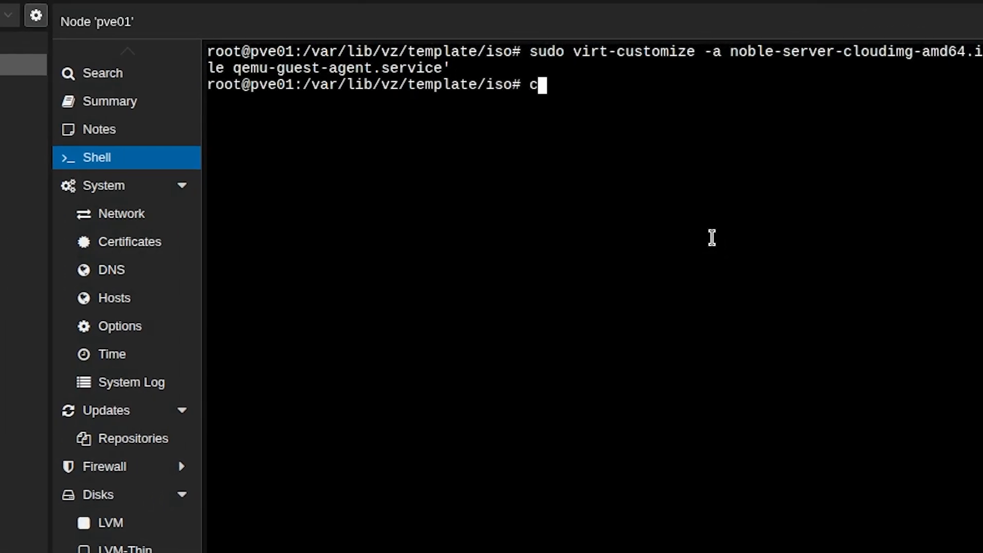
key(Return)
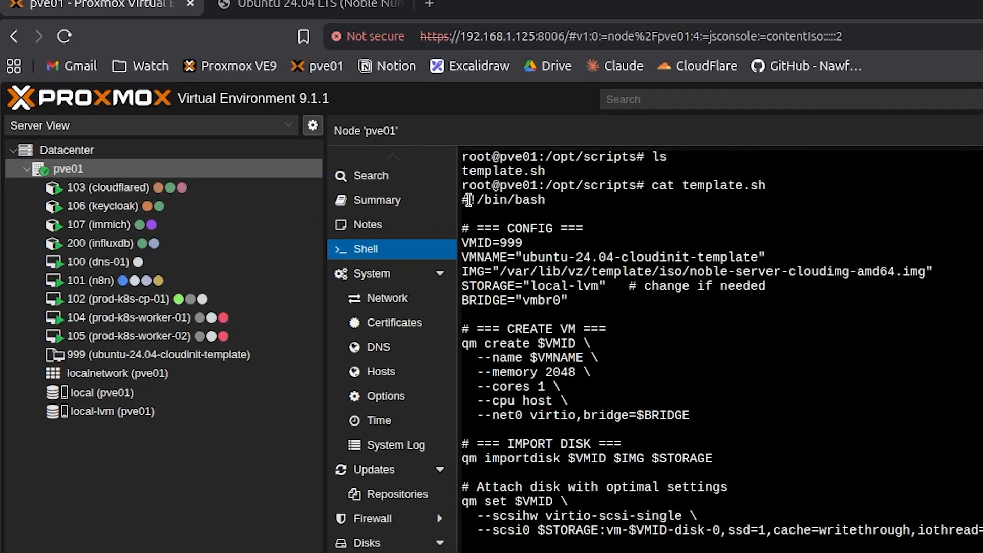
Examine the CONFIG section of template.sh, covering the shebang line, VM ID, VM name, image path and storage
drag(281, 129, 342, 132)
click(560, 205)
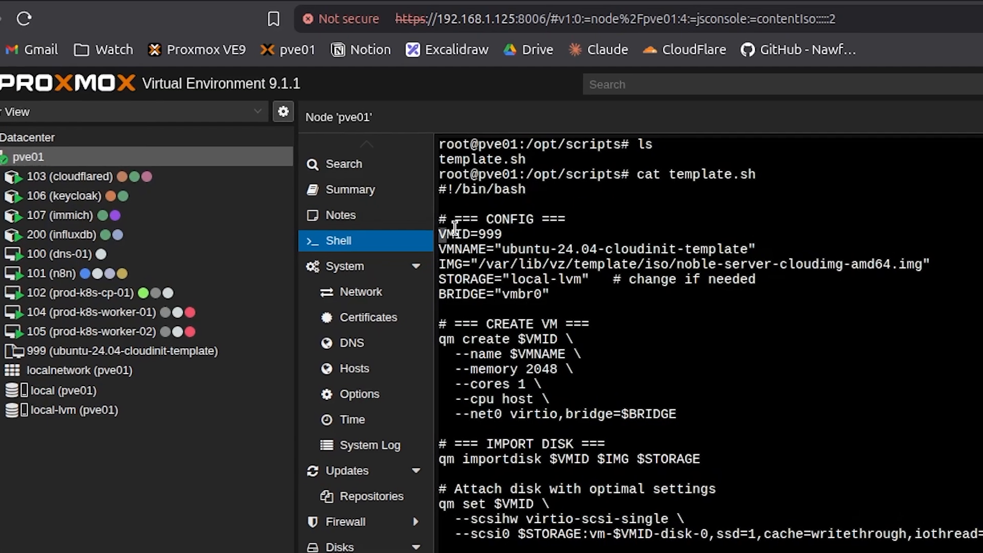
drag(463, 242, 526, 243)
click(528, 243)
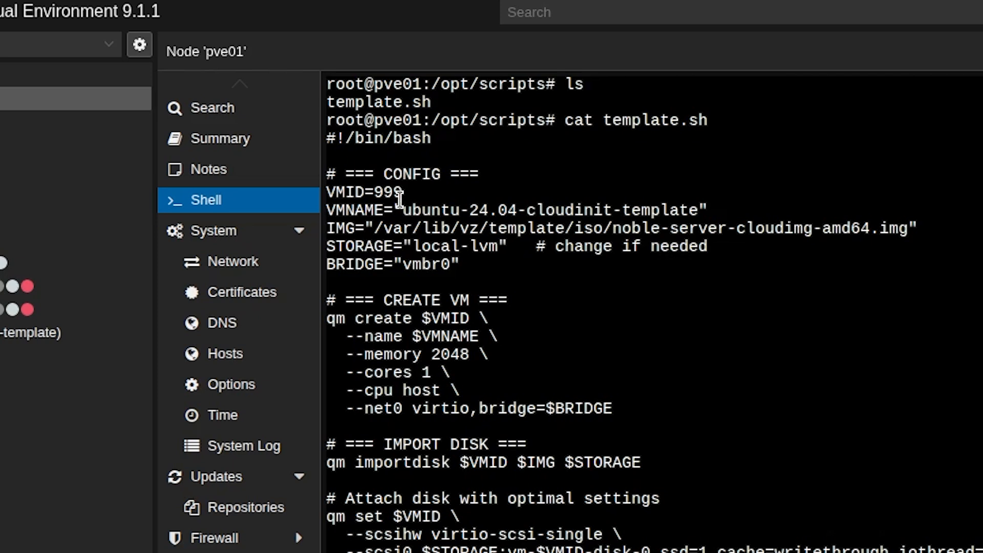
drag(330, 210, 719, 209)
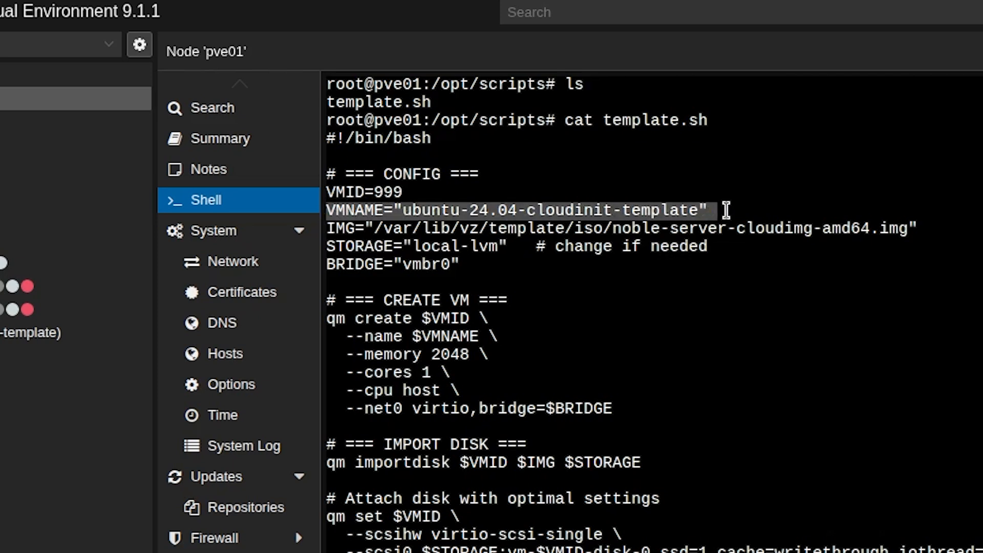
click(398, 234)
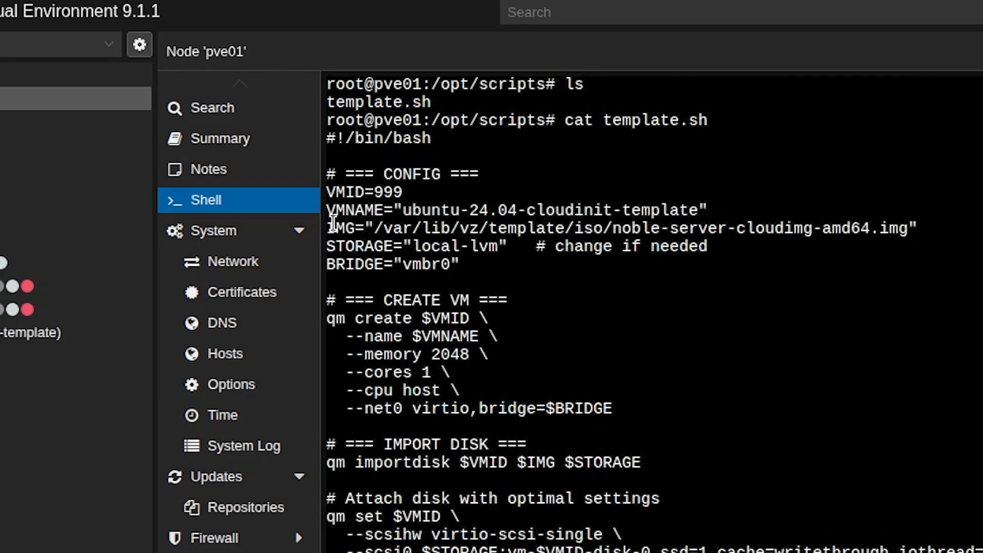
drag(528, 208, 556, 206)
drag(546, 173, 611, 178)
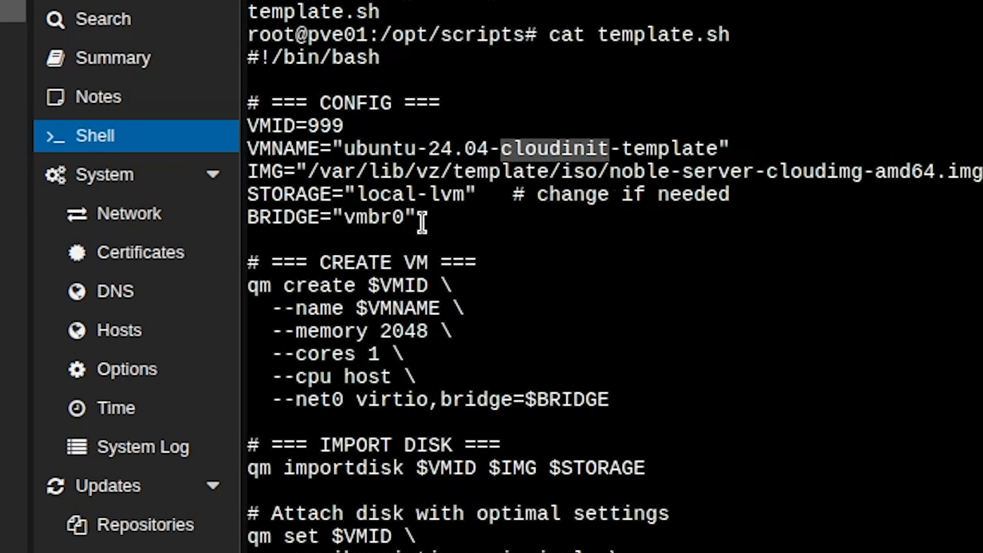
drag(310, 171, 974, 171)
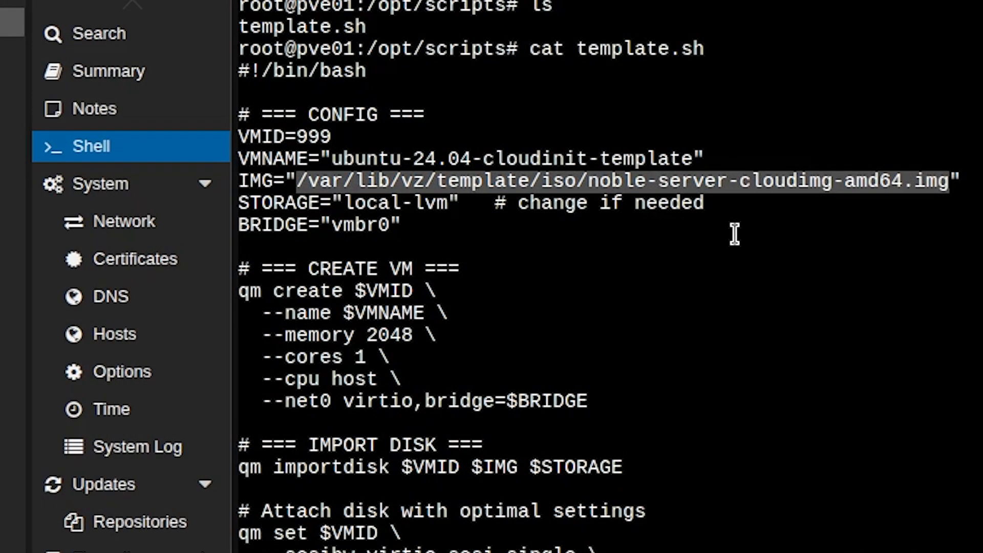
click(305, 207)
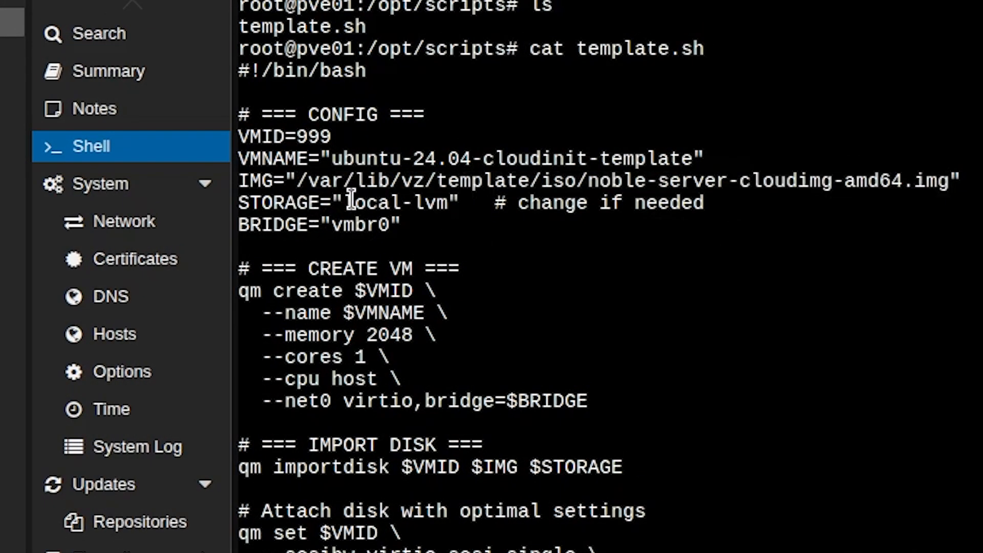
drag(345, 196, 424, 199)
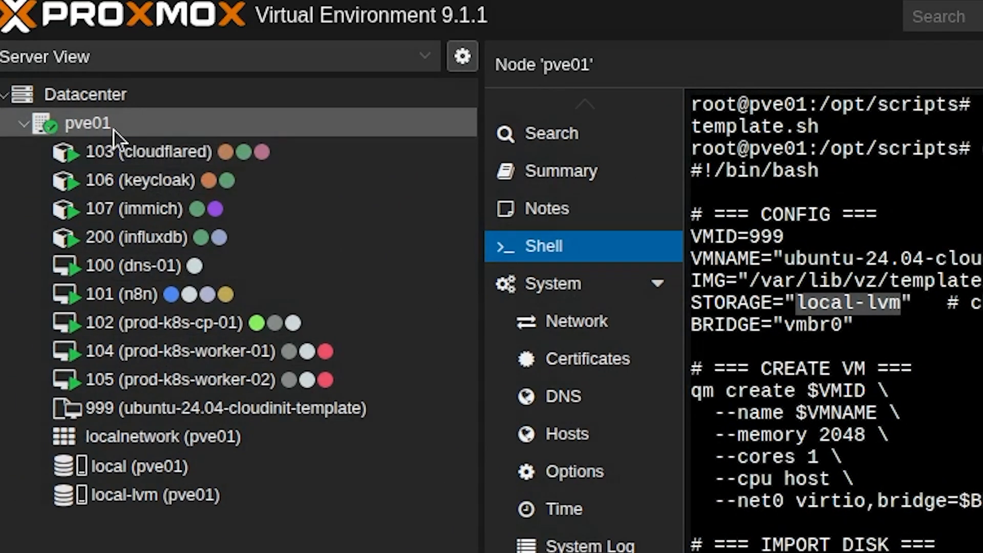
Examine the script's commands for creating the VM and for importing, attaching and resizing its disk
scroll(784, 285, down, 3)
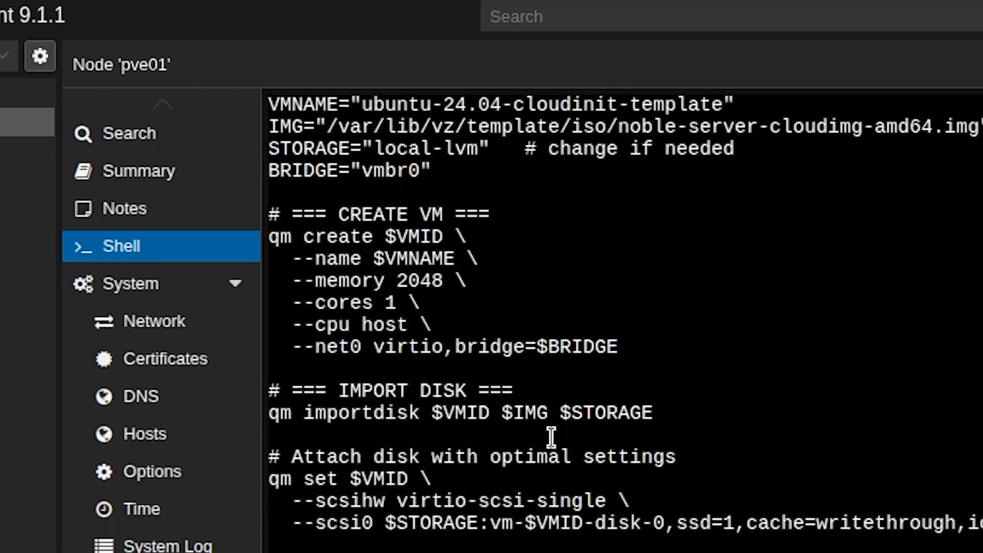
drag(271, 234, 365, 237)
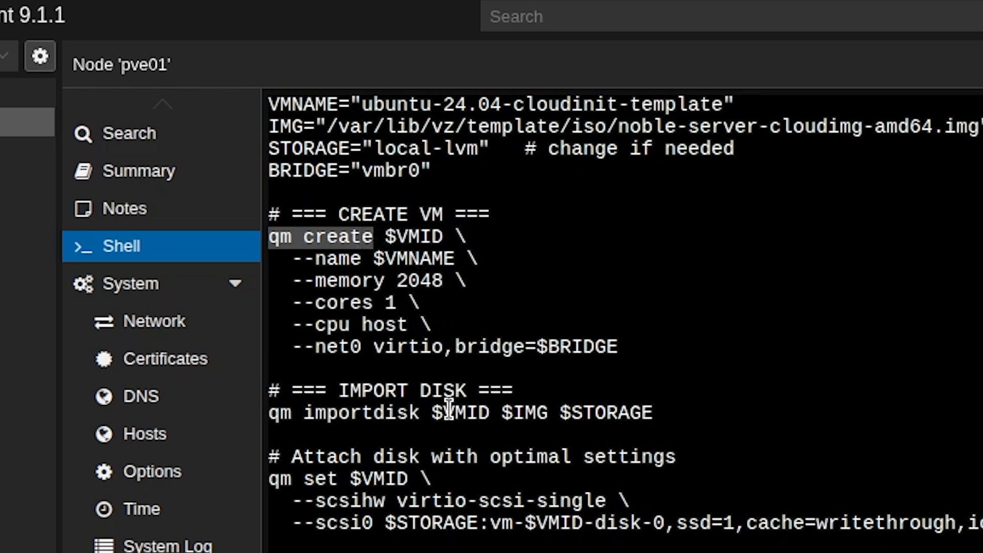
scroll(445, 407, down, 3)
drag(269, 259, 653, 261)
click(310, 317)
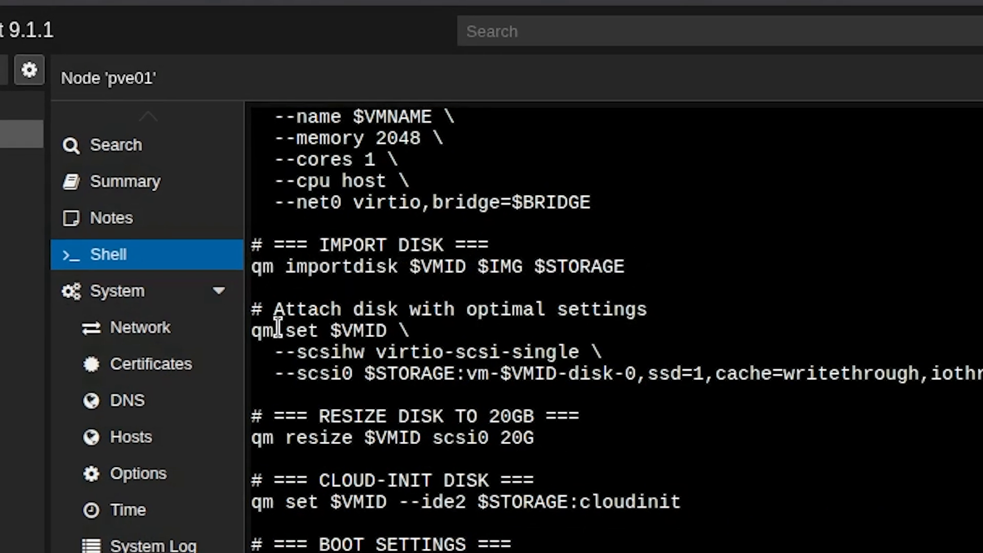
drag(275, 353, 375, 362)
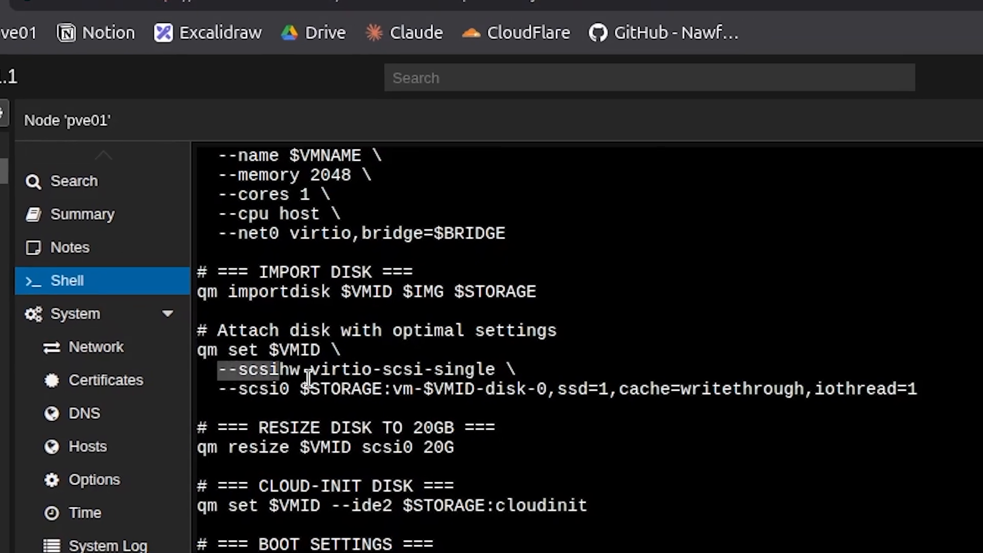
drag(307, 377, 919, 389)
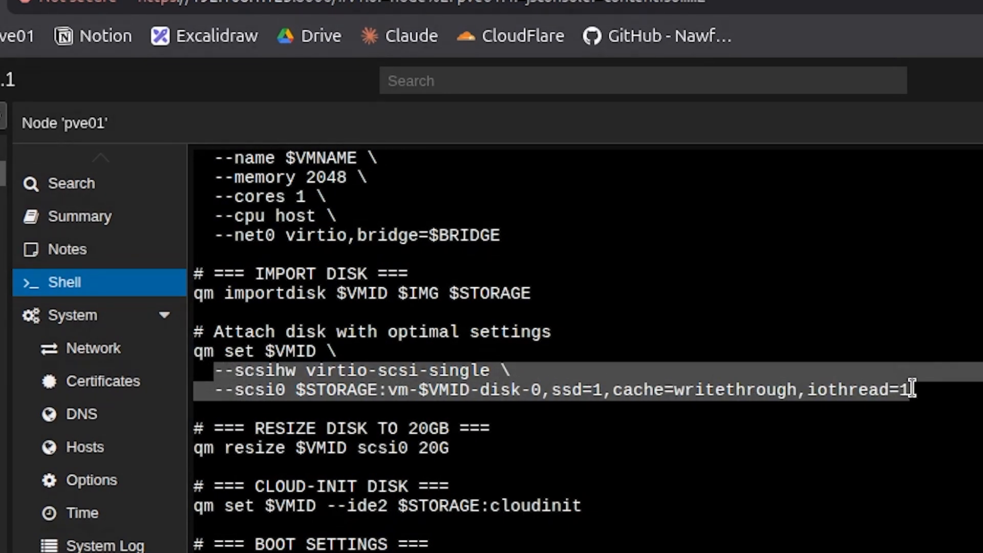
click(907, 437)
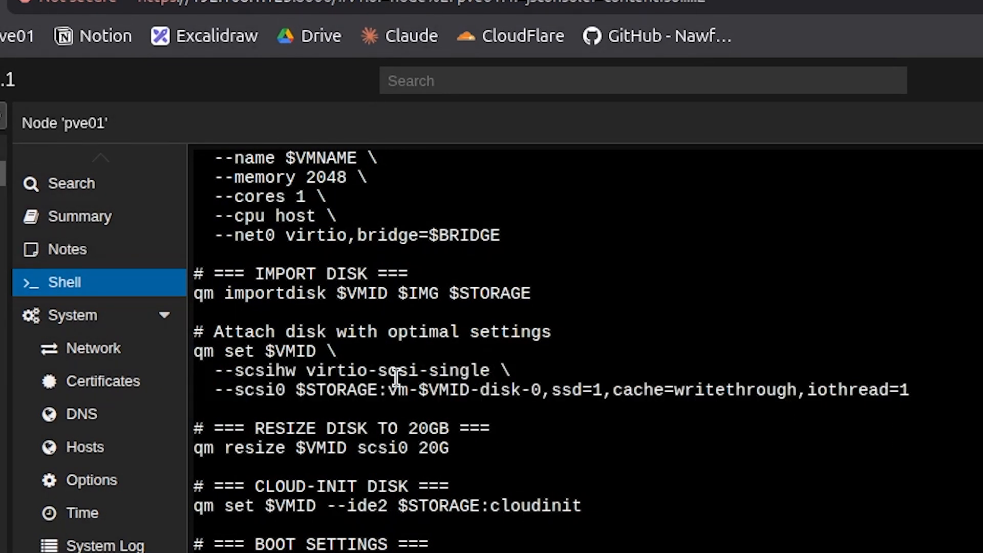
drag(238, 452, 476, 444)
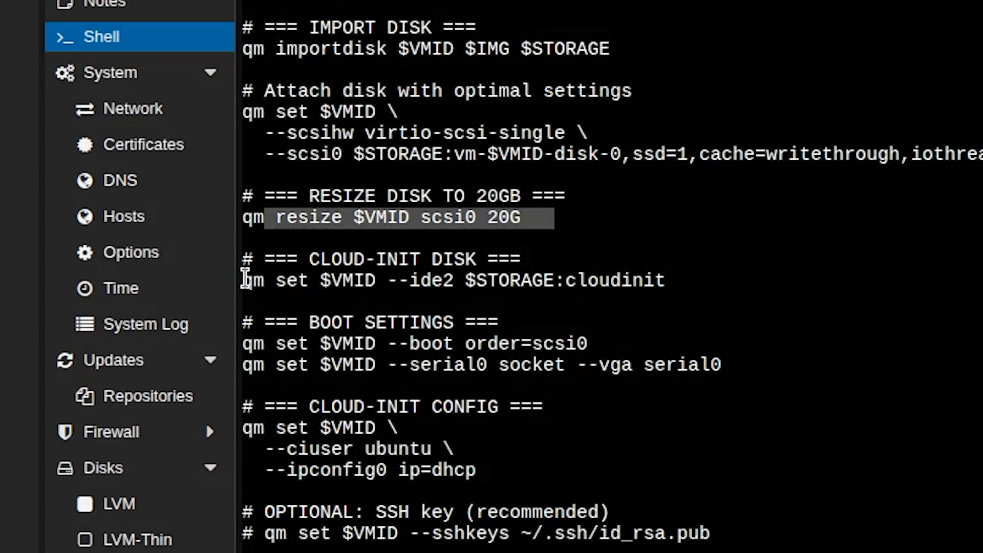
Examine the script's cloud-init disk, boot settings and cloud-init config commands
drag(245, 279, 693, 293)
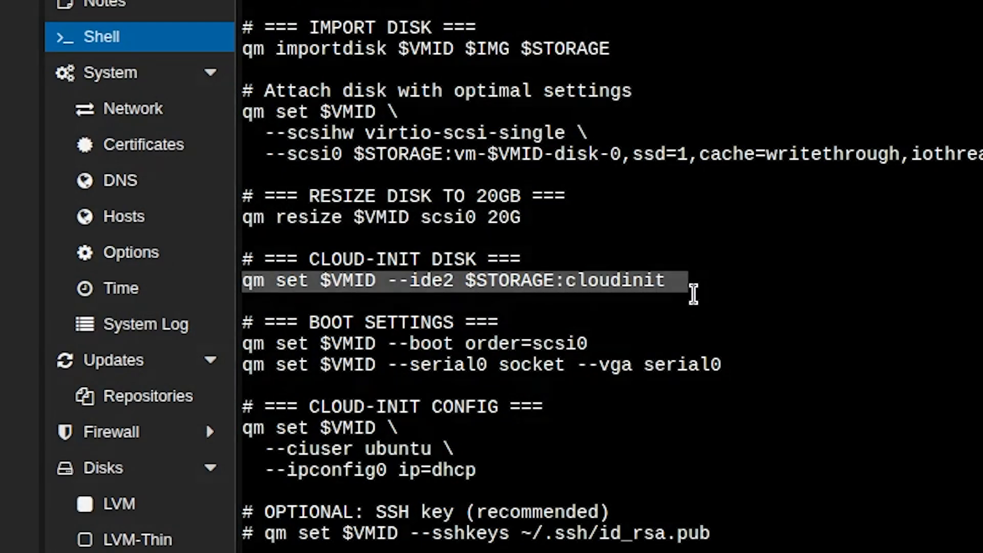
click(693, 293)
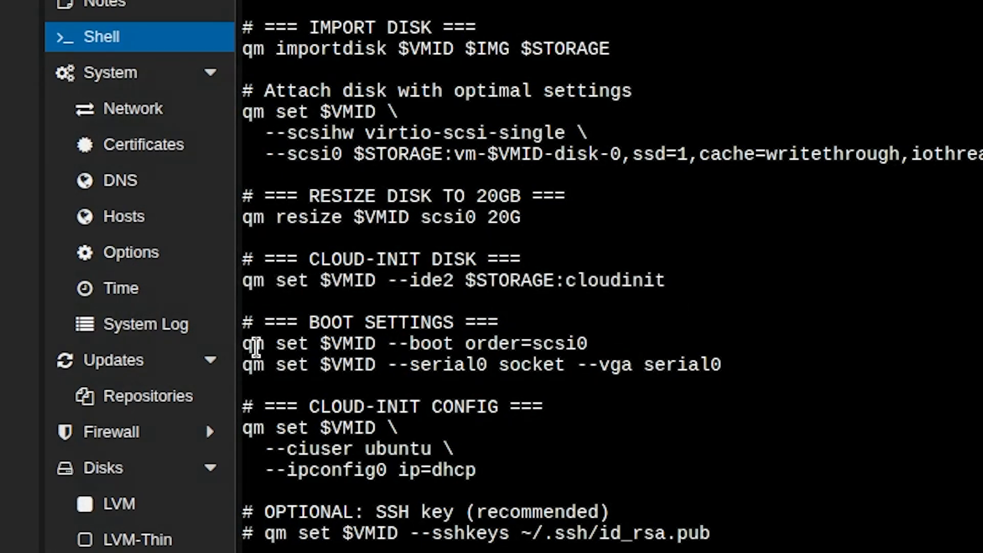
drag(245, 345, 647, 355)
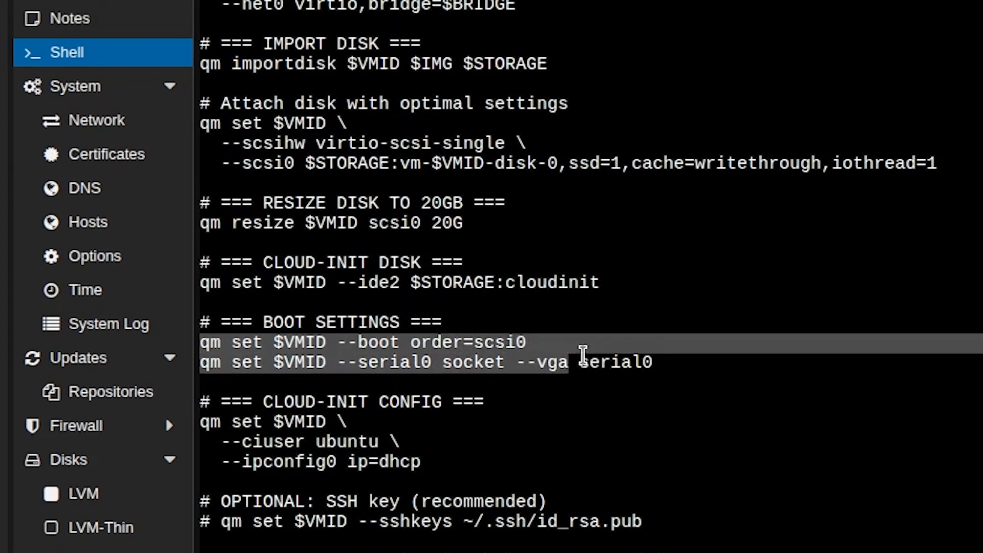
drag(582, 353, 671, 365)
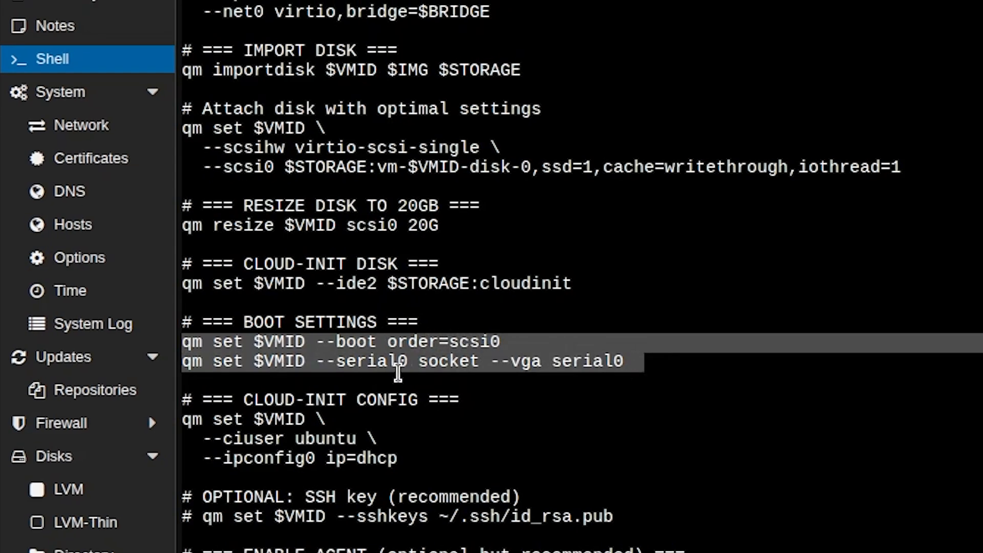
scroll(371, 400, down, 1)
click(533, 404)
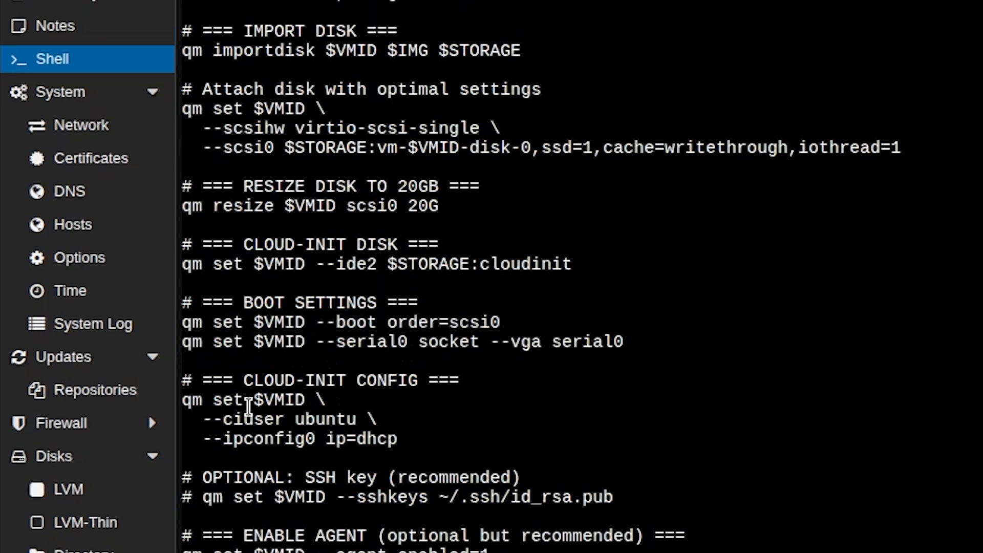
drag(182, 399, 456, 440)
click(433, 424)
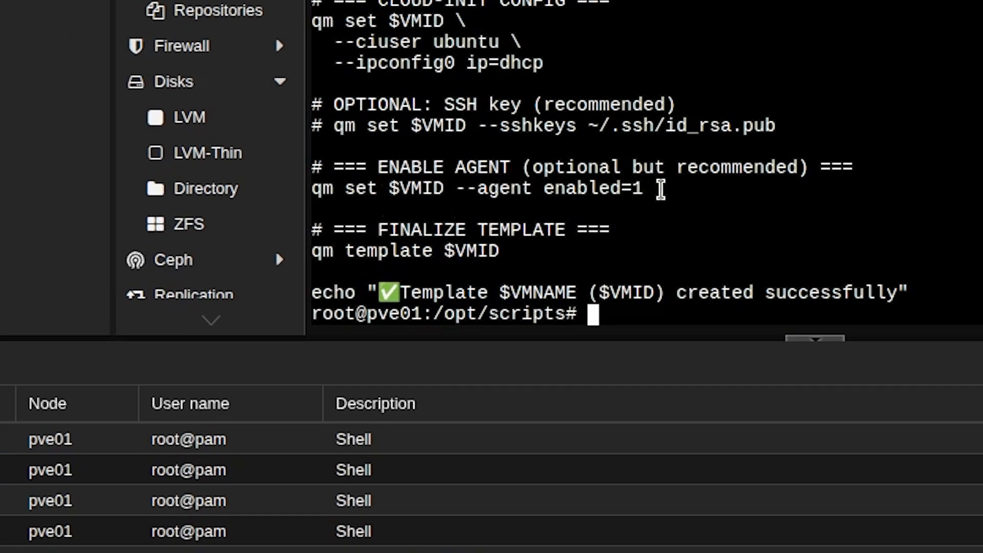
Examine the agent-enabling section and the final echo line of template.sh, and clear the shell screen
drag(660, 189, 307, 205)
click(498, 195)
drag(314, 291, 917, 291)
click(918, 289)
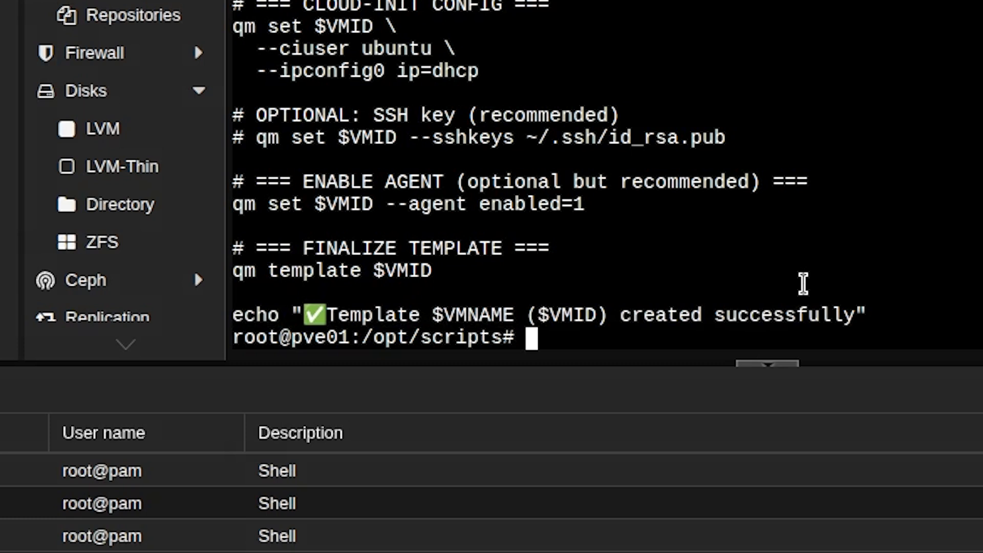
key(ctrl+l)
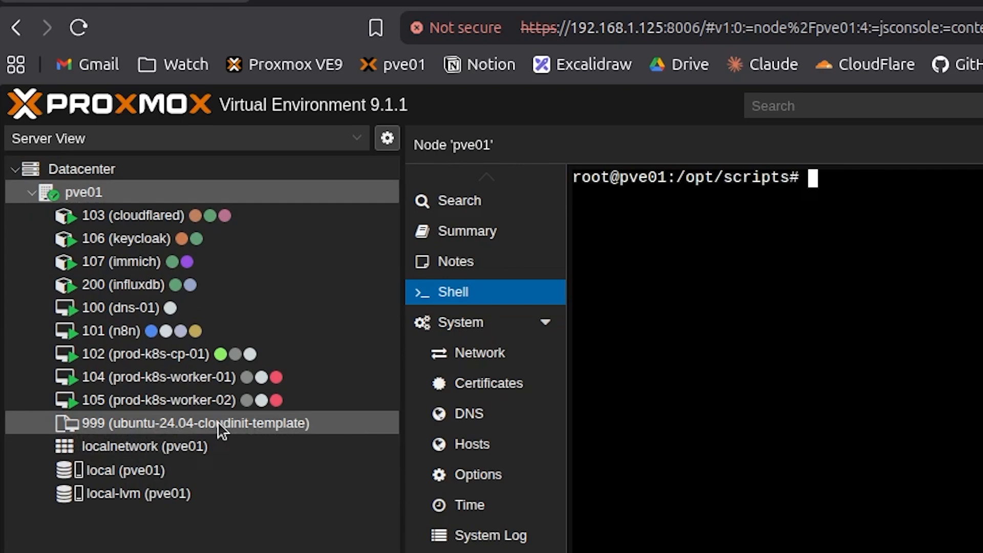
Open template 999 (ubuntu-24.04-cloudinit-template) and check the actions available for it without running any
click(217, 422)
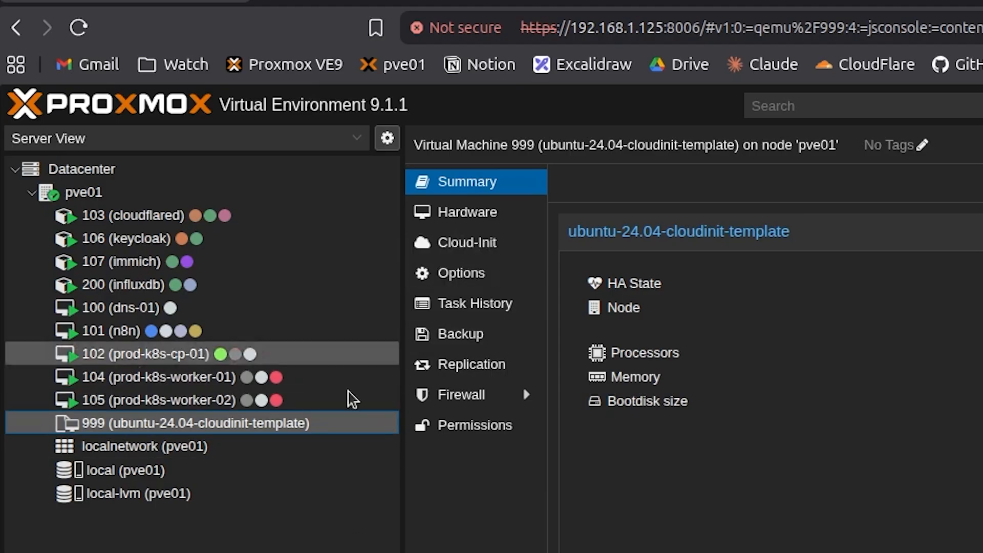
right_click(141, 427)
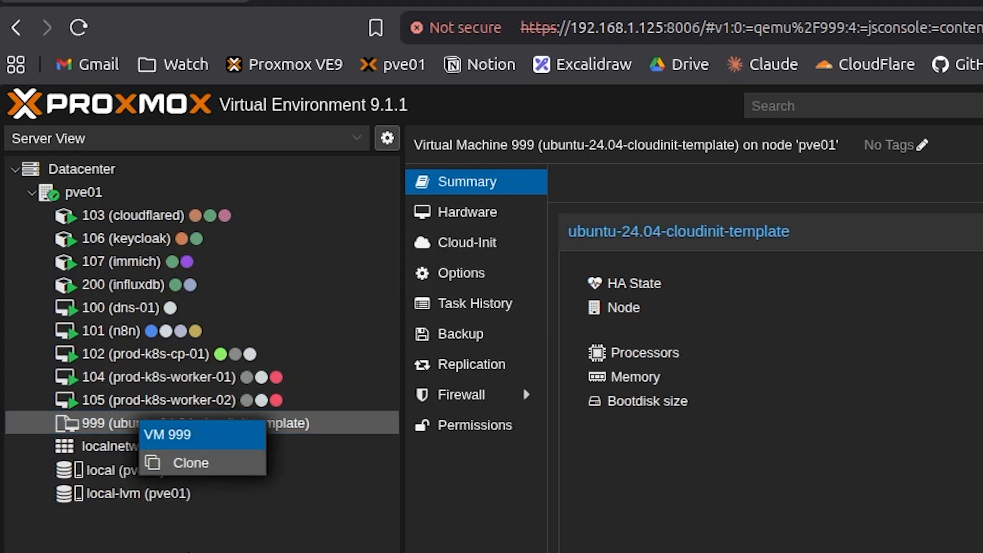
click(188, 552)
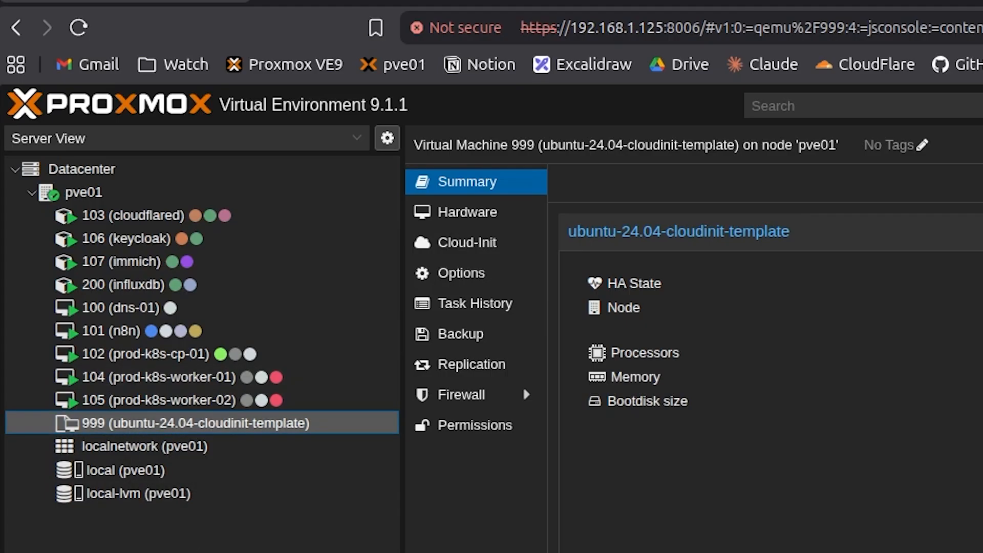
Inspect the template's Cloud-Init settings, including the net0 network configuration, without changing anything
click(480, 242)
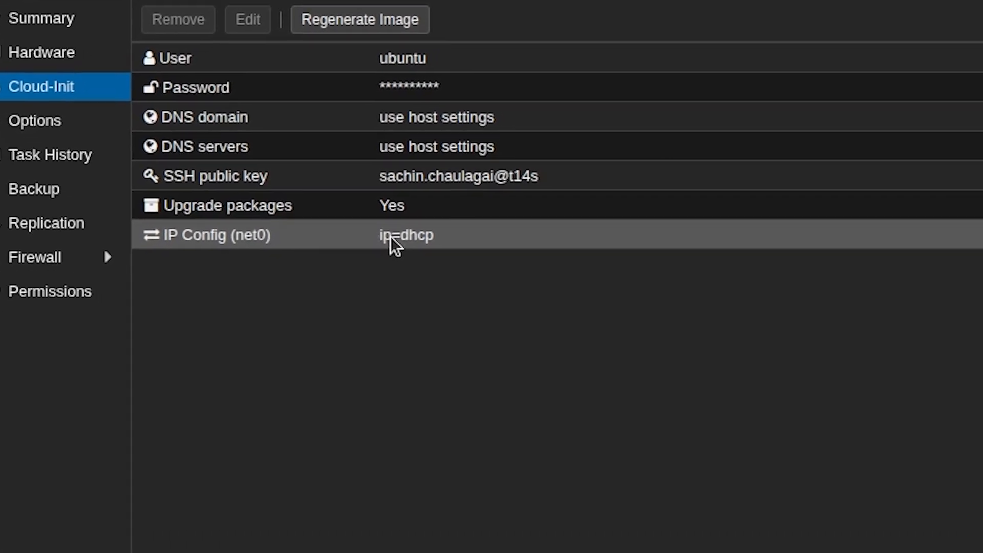
click(513, 357)
double_click(334, 180)
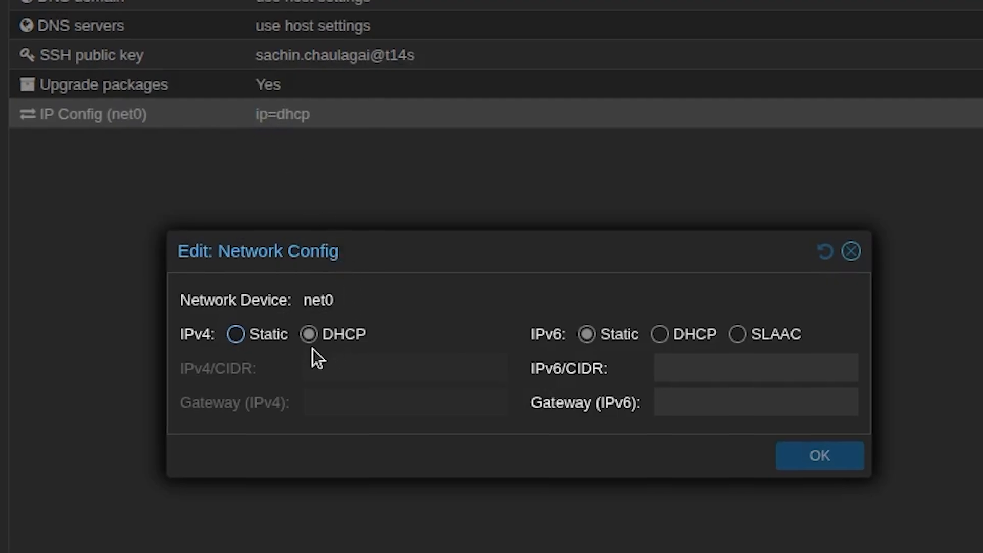
click(851, 251)
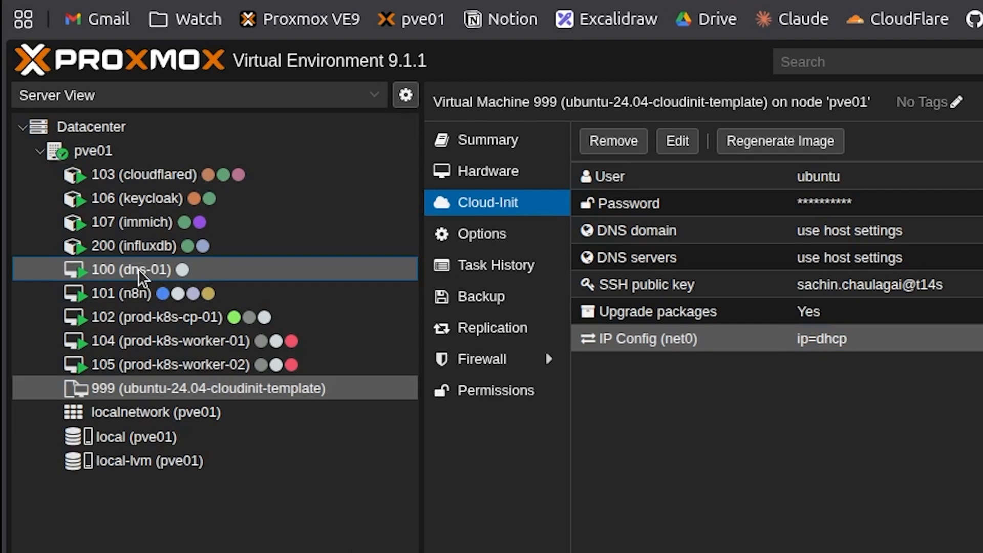
Compare the Cloud-Init settings of VM 100 (dns-01) with those of template 999
click(138, 270)
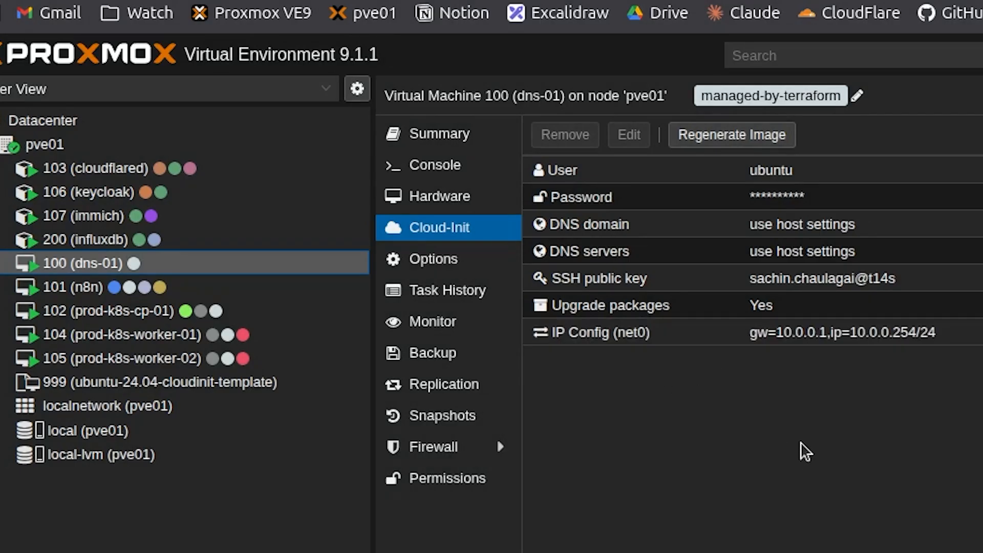
click(159, 383)
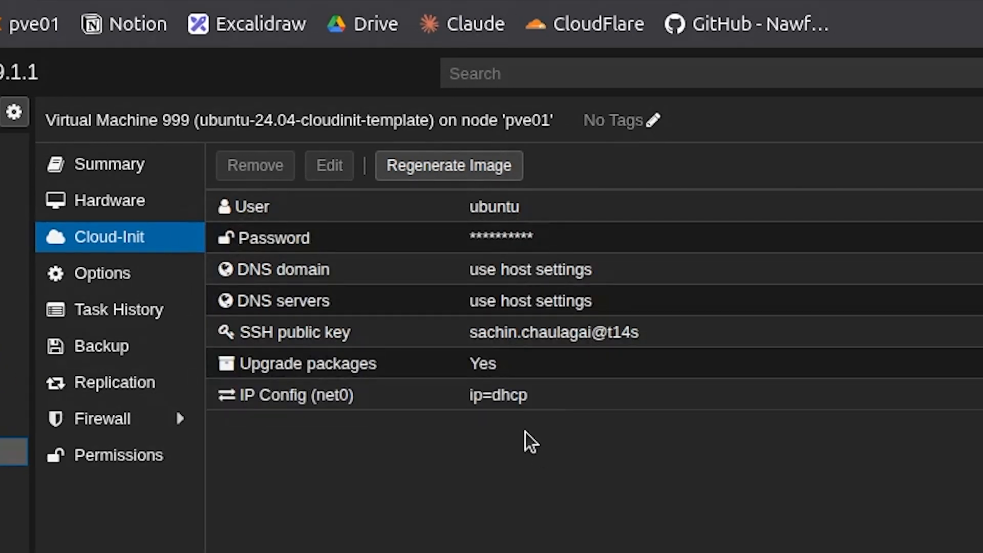
click(438, 172)
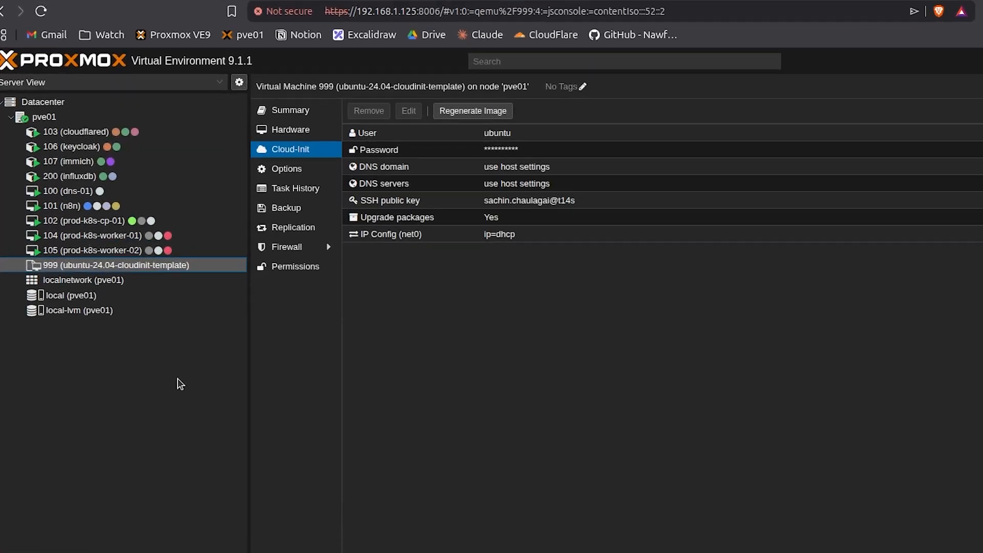
Begin cloning template 999 on pve01, setting the VM ID to 1000 and the name to tes-vm-01
right_click(93, 265)
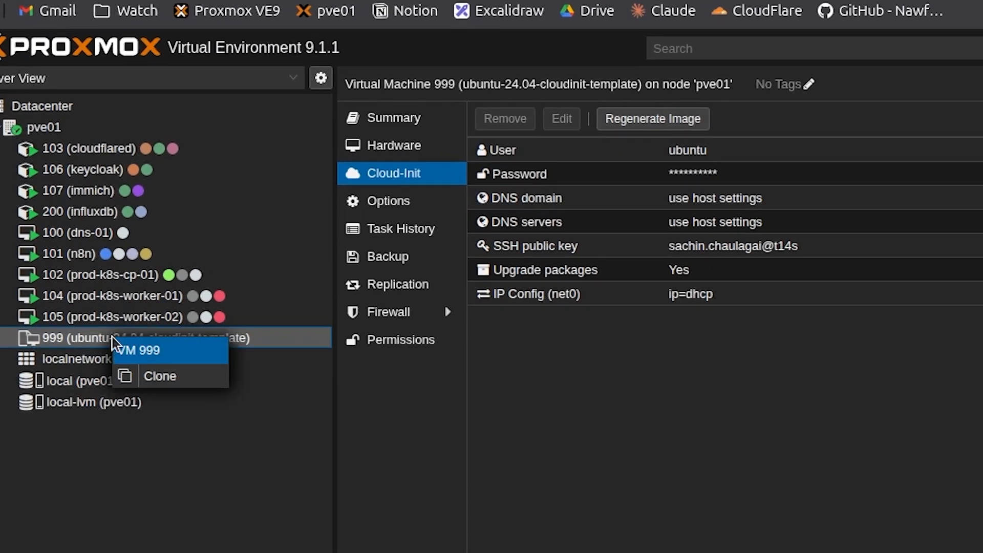
click(151, 375)
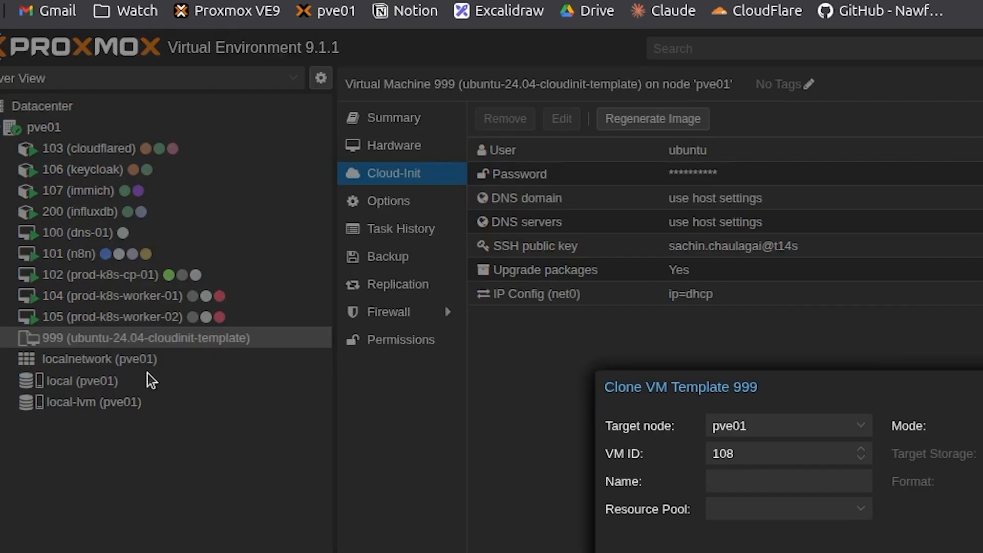
click(685, 410)
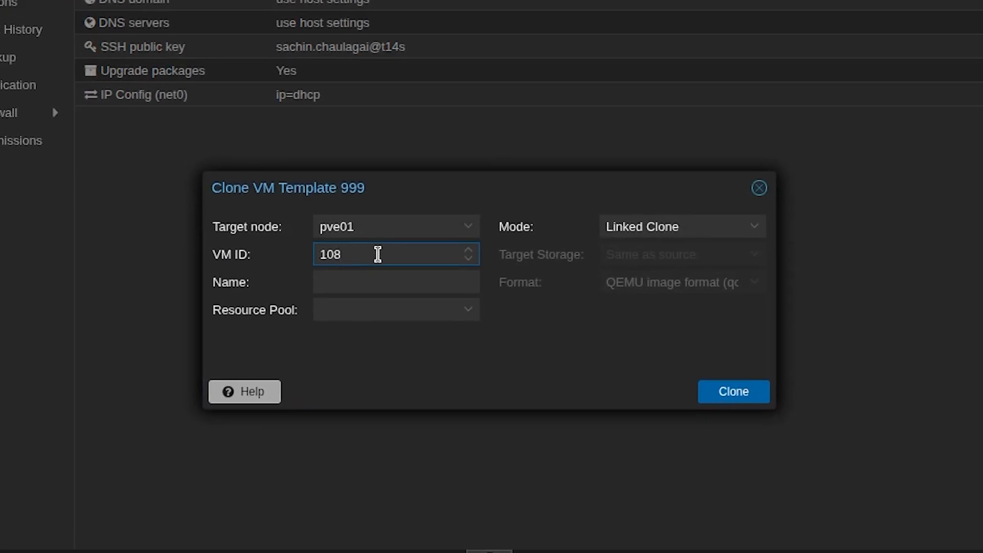
text(1)
click(369, 279)
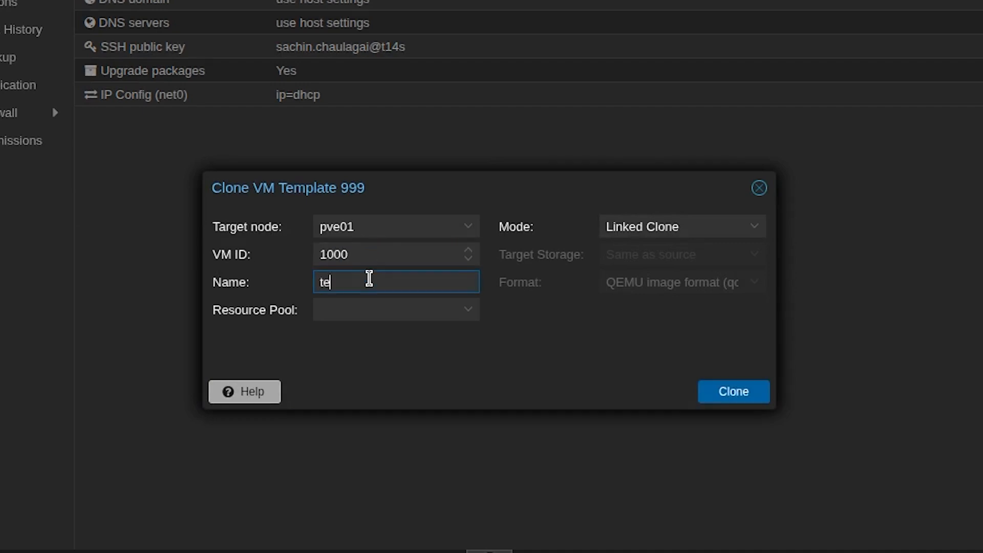
text(tes-vm-01)
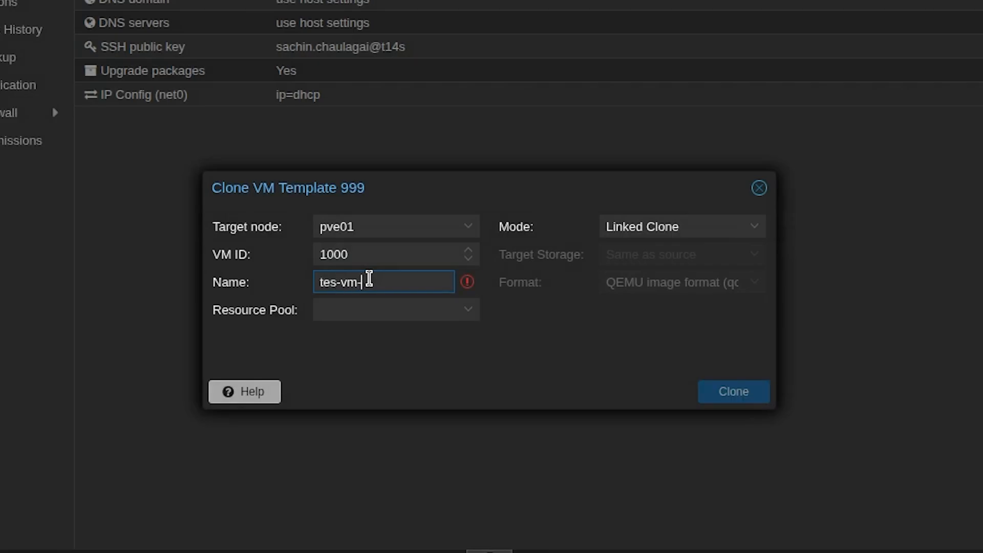
click(471, 310)
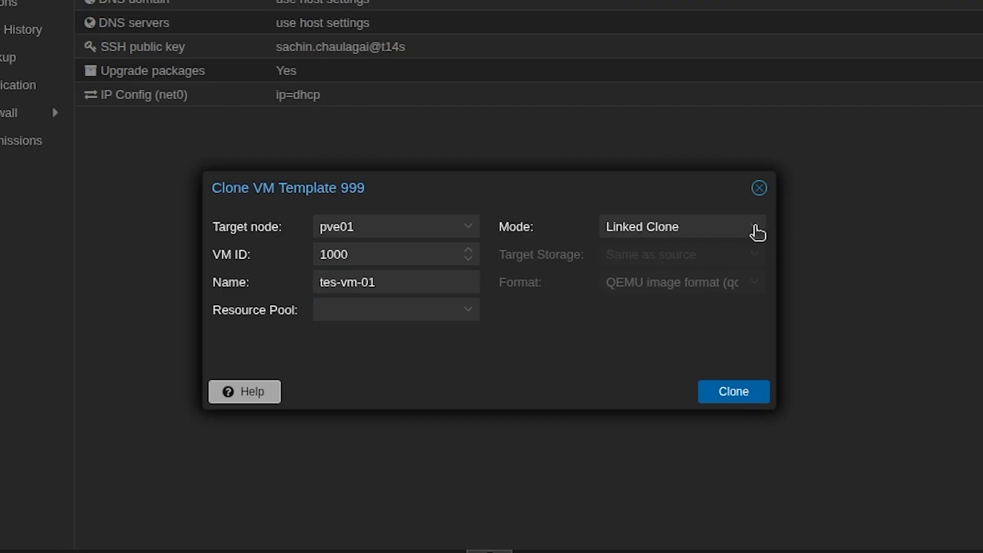
Set the clone mode to Full Clone with local-lvm as target storage, and create the clone
click(752, 229)
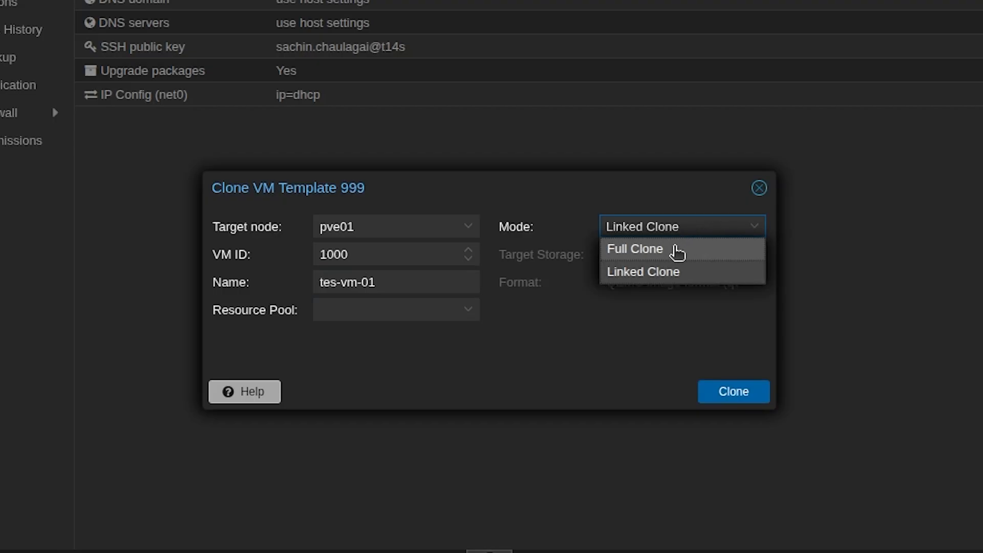
click(677, 251)
click(752, 258)
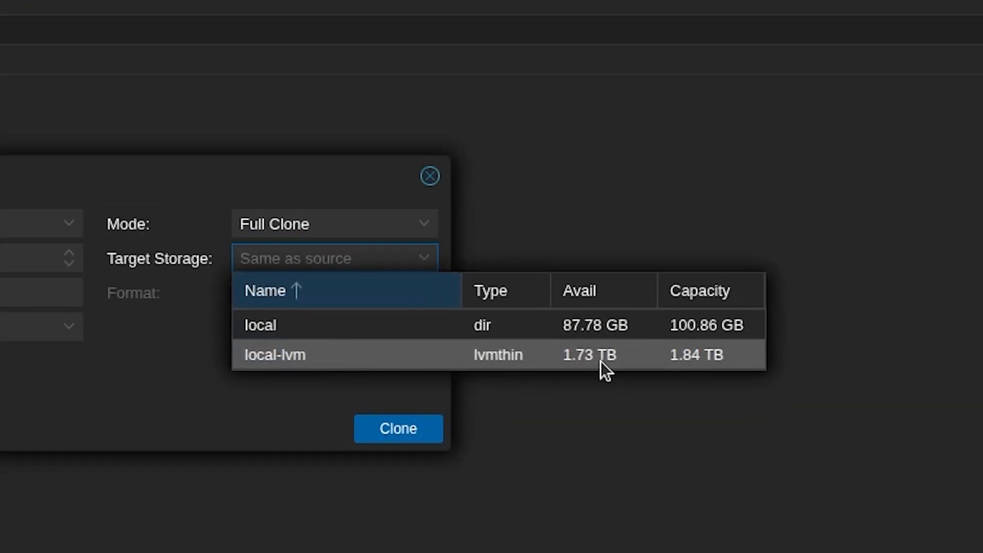
click(277, 361)
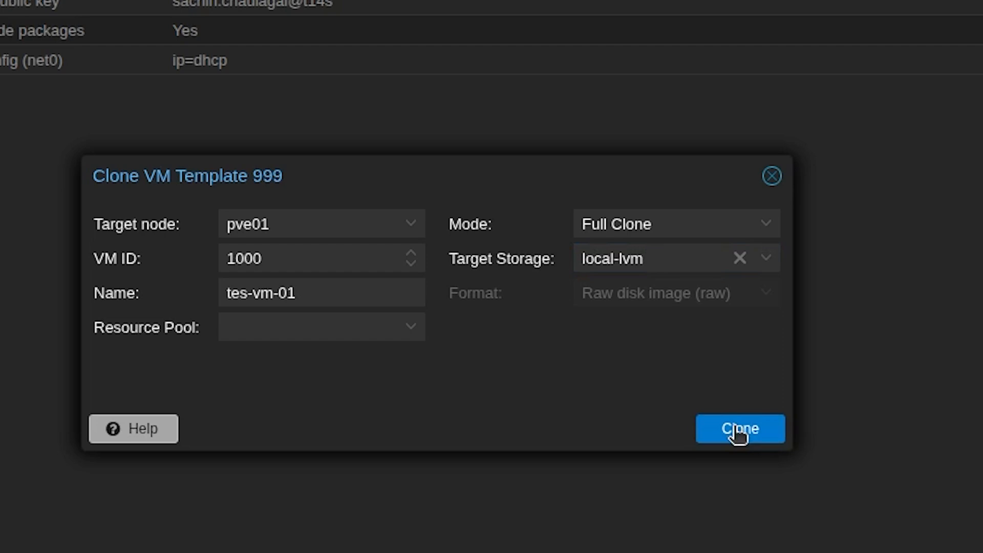
click(737, 430)
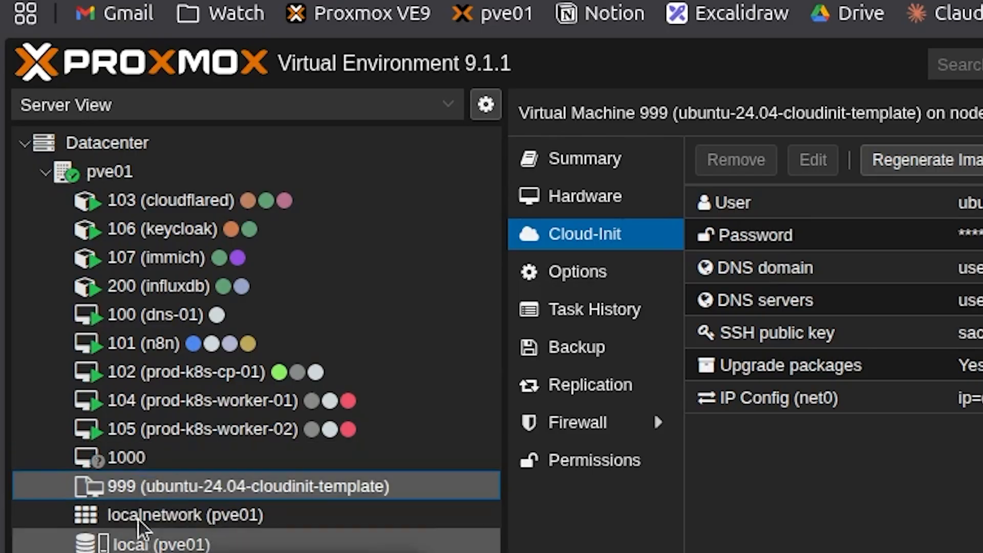
Open VM 1000, view its console output, and check its Cloud-Init settings
click(143, 468)
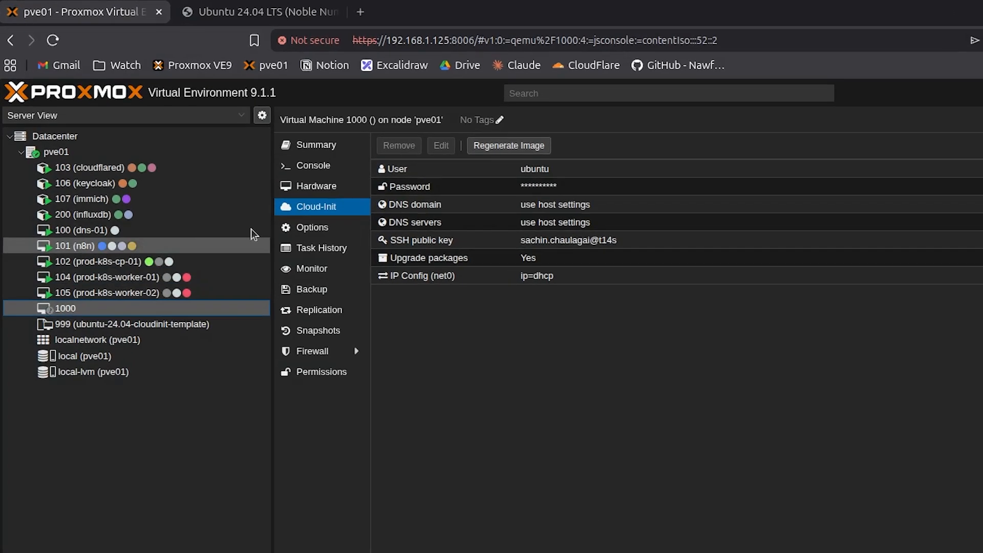
click(314, 167)
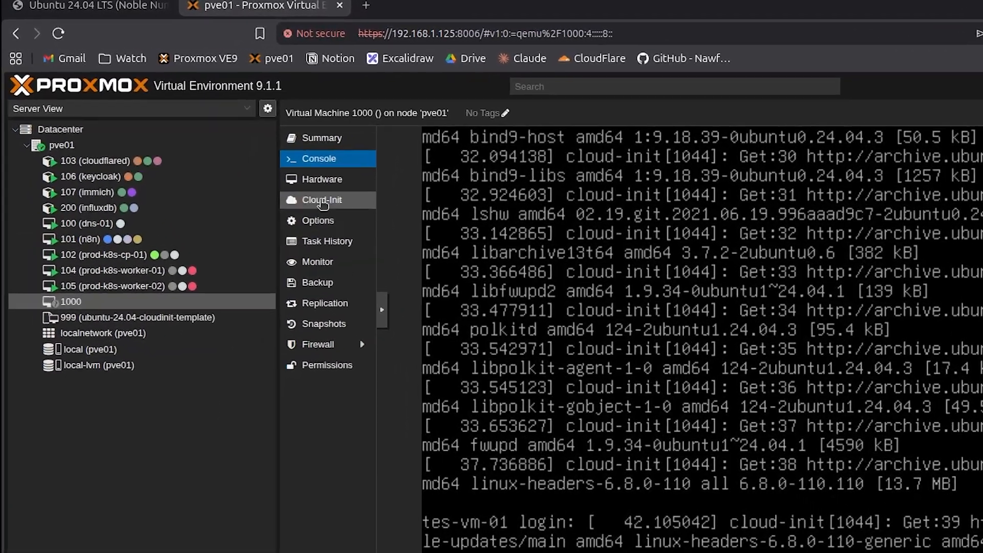
click(303, 190)
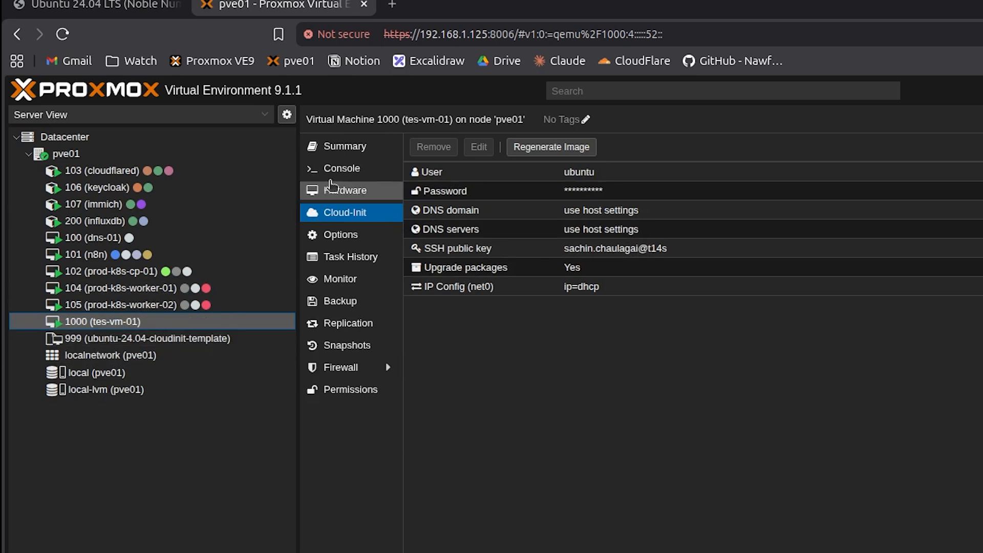
Log in to the console of VM 1000 as ubuntu with the account password, and clear the screen
click(336, 170)
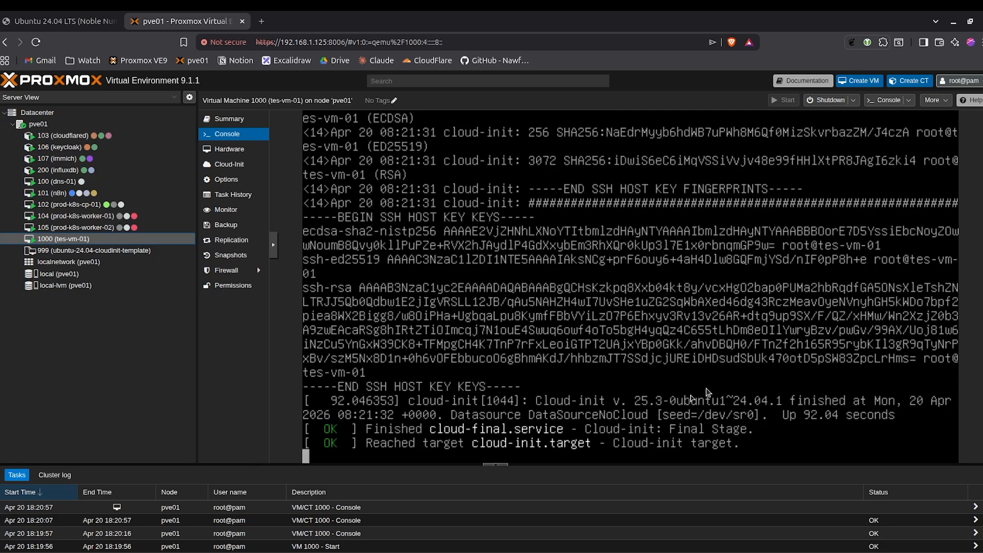
text(ubuntu)
key(Return)
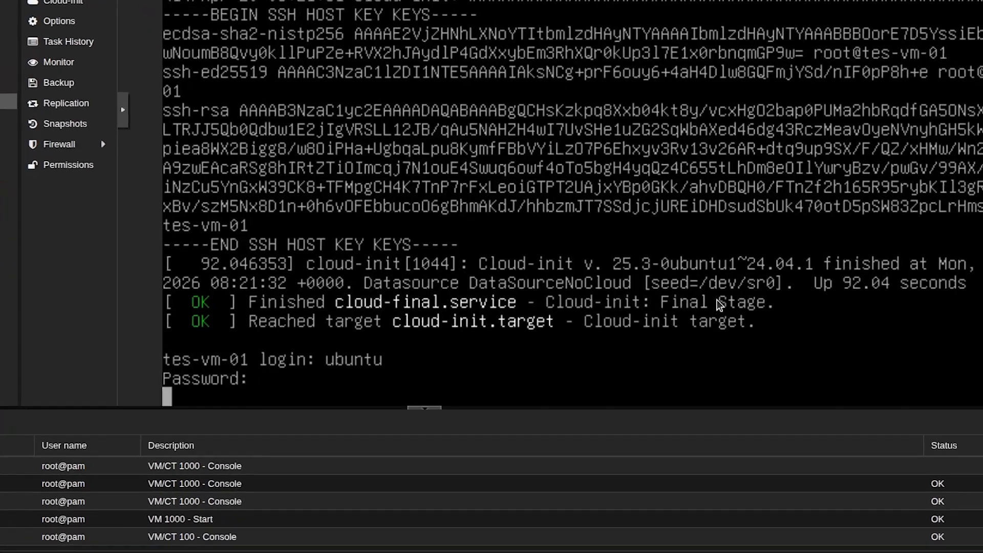
key(Return)
text(clear)
key(Return)
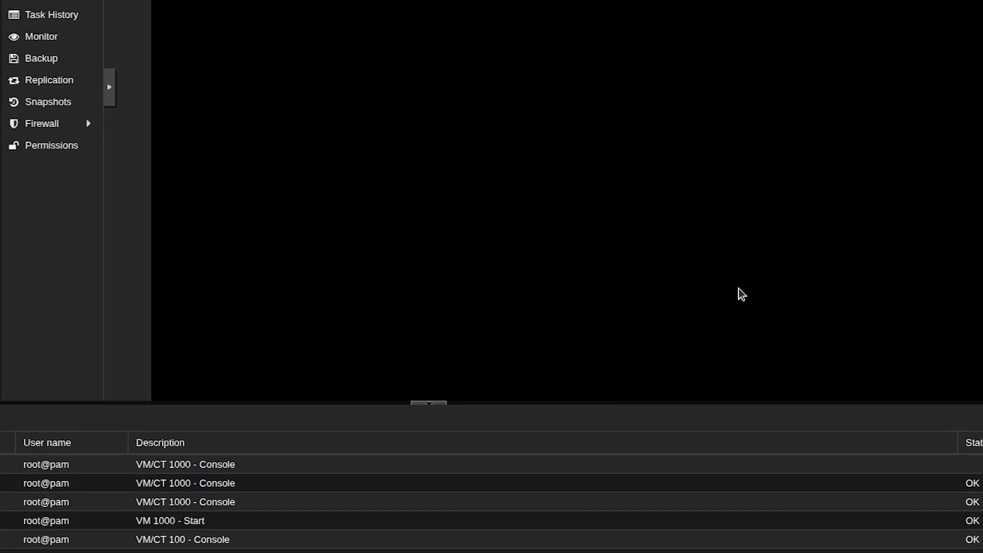
Test the VM's network connectivity by pinging 1.1.1.1, stop the ping, and clear the screen
text(ping 1.1.1.1)
key(Return)
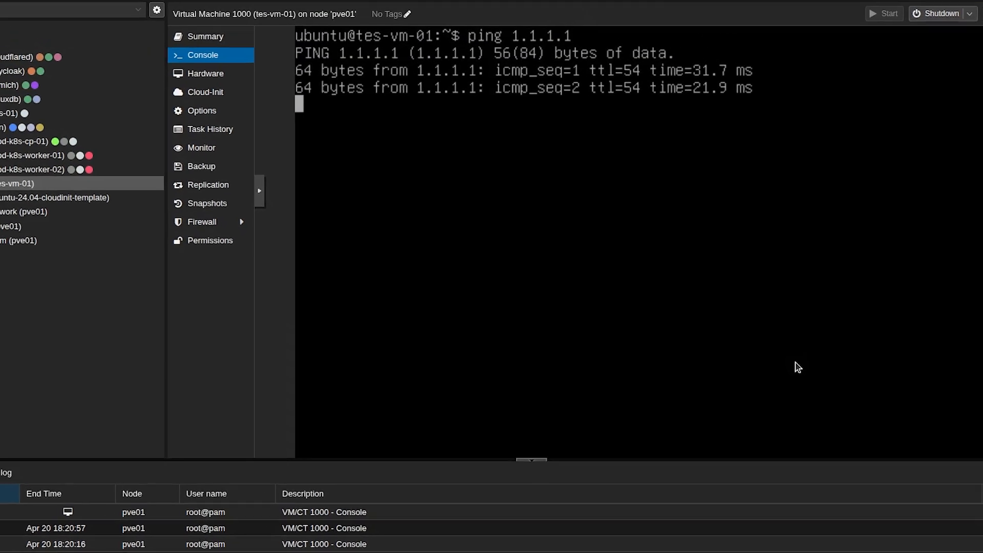
key(ctrl+c)
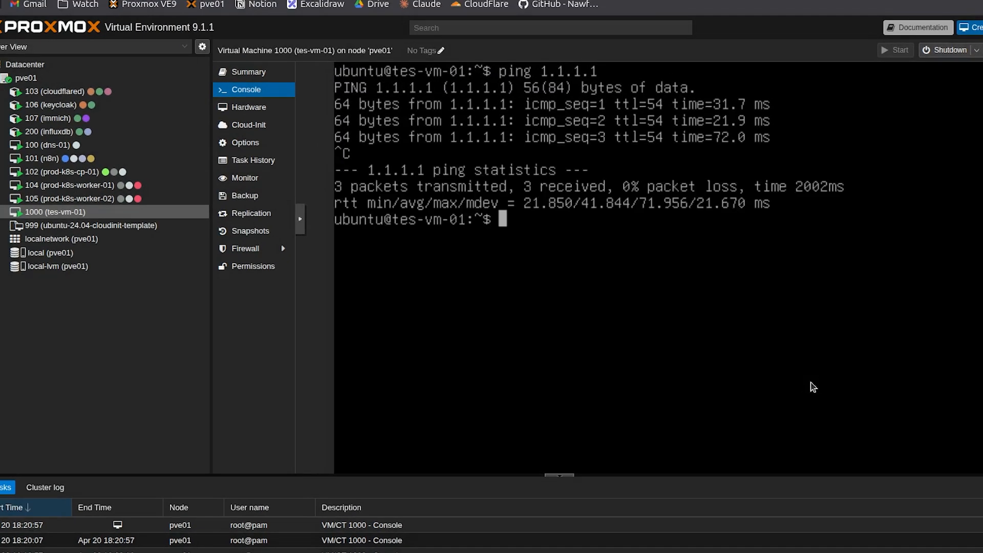
text(clear)
key(Return)
Check the status of qemu-guest-agent.service with systemctl and return to the shell prompt
text(systemc)
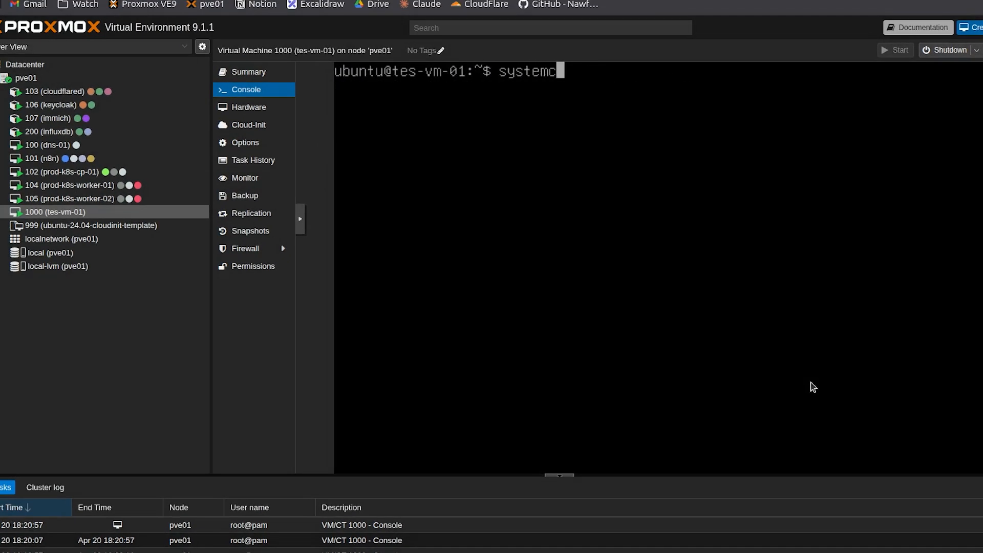
text(tl status qemu)
key(Tab)
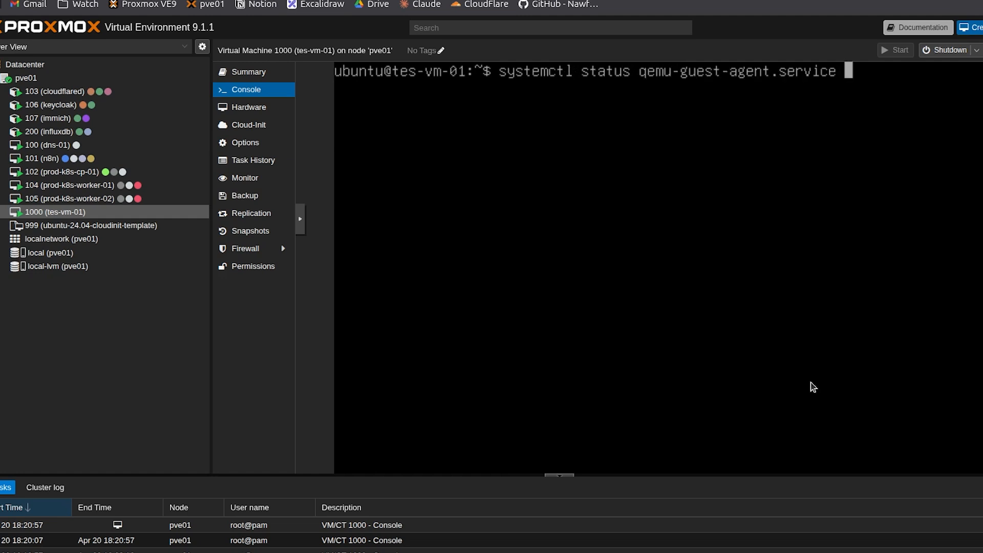
key(Return)
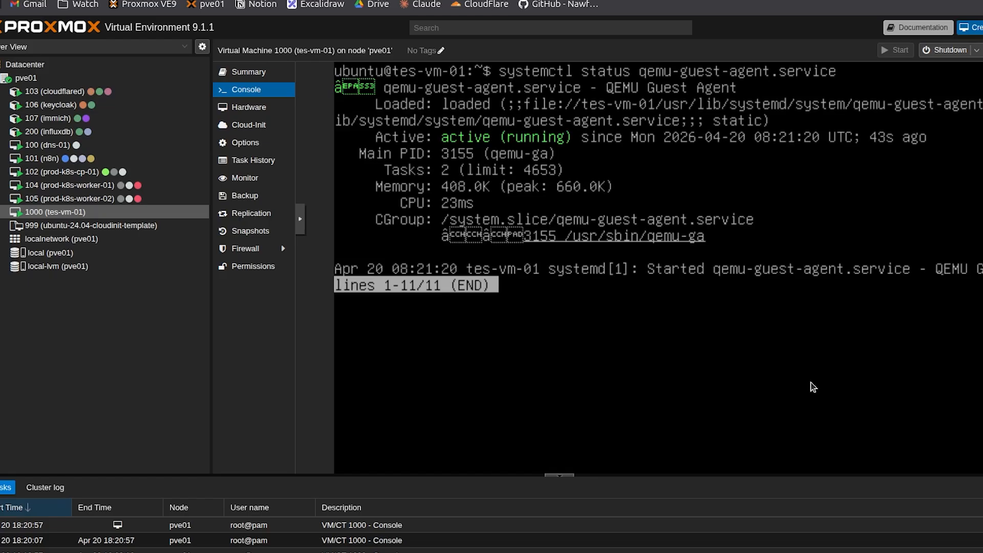
key(q)
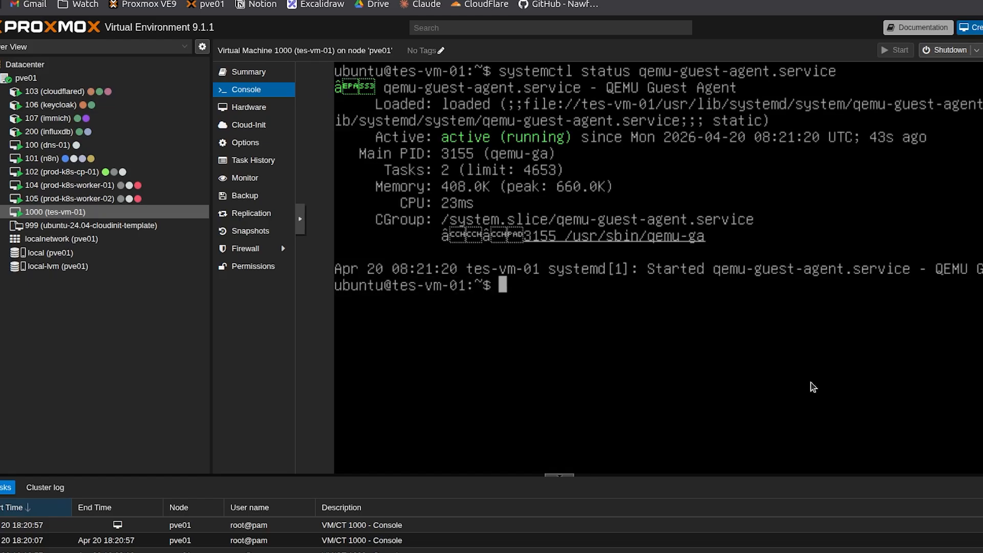